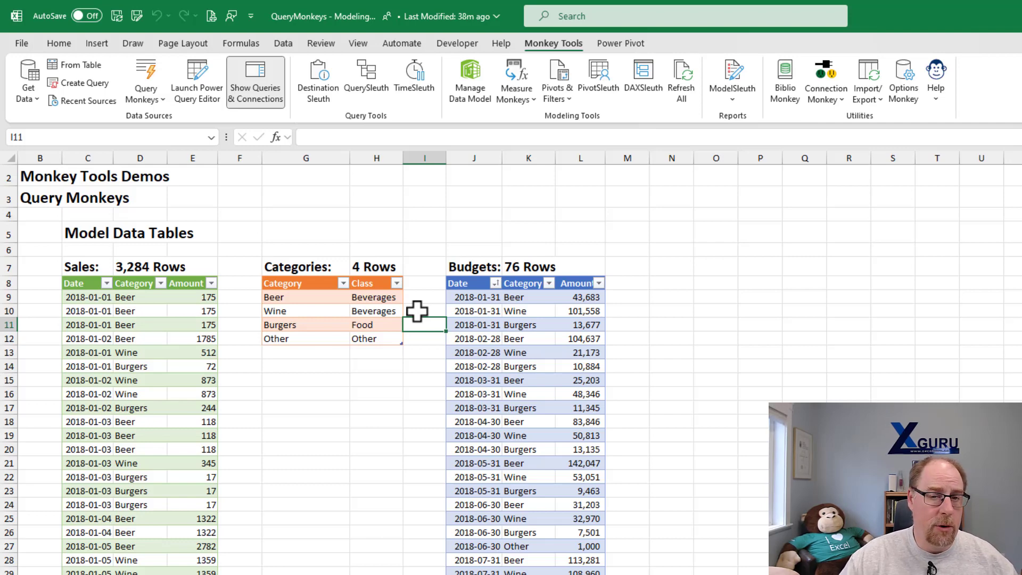
# Launch Calendar Monkey from Monkey Tools and keep the 12 Month calendar type
pyautogui.click(155, 100)
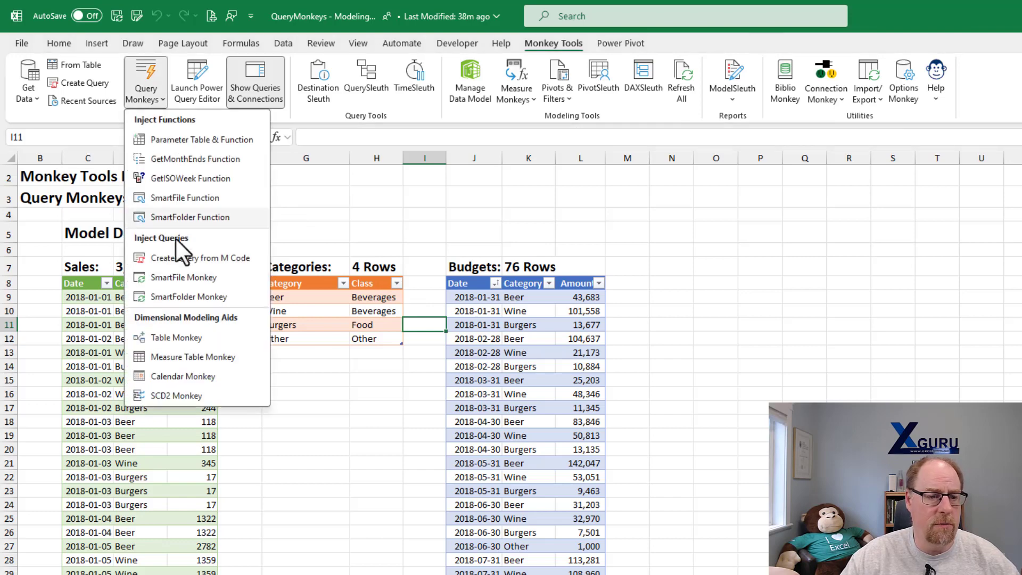
pyautogui.click(199, 378)
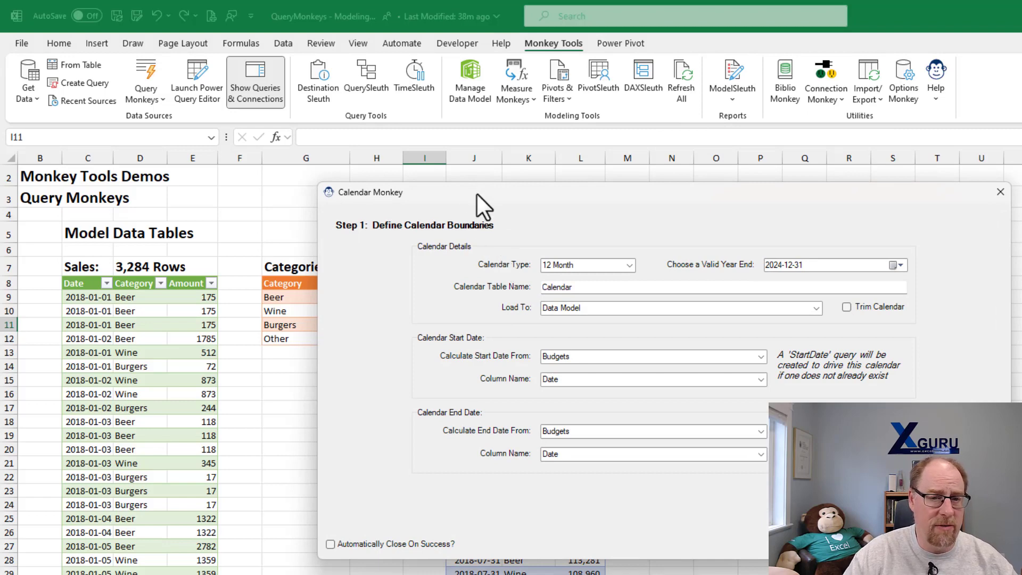
pyautogui.moveTo(477, 193); pyautogui.dragTo(274, 71)
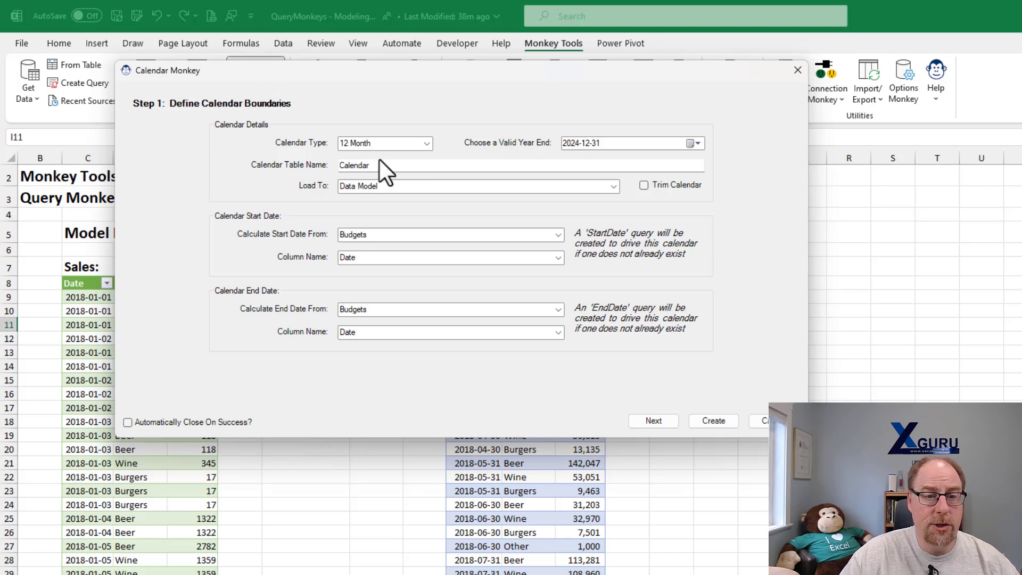
pyautogui.click(426, 143)
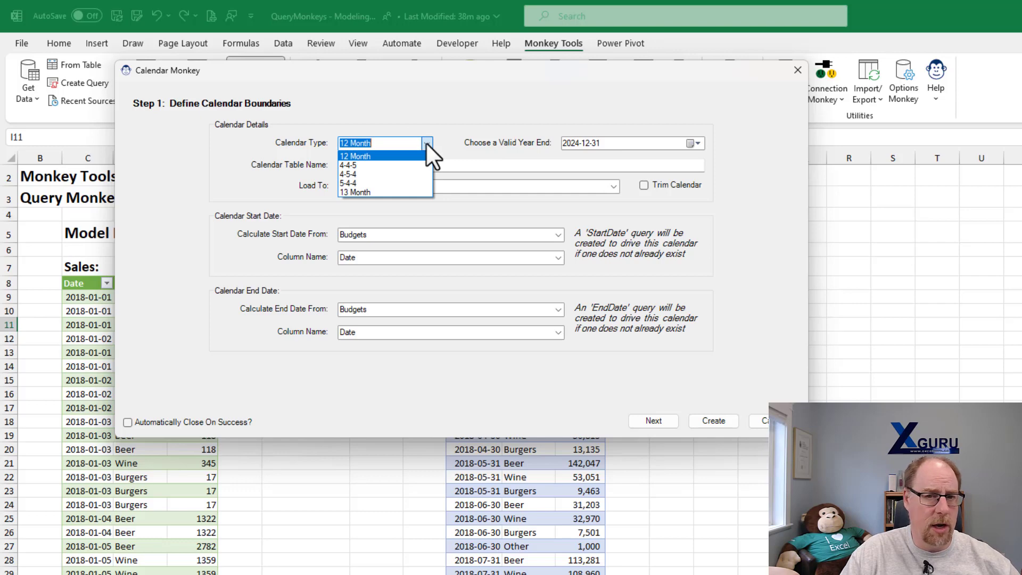
pyautogui.click(426, 143)
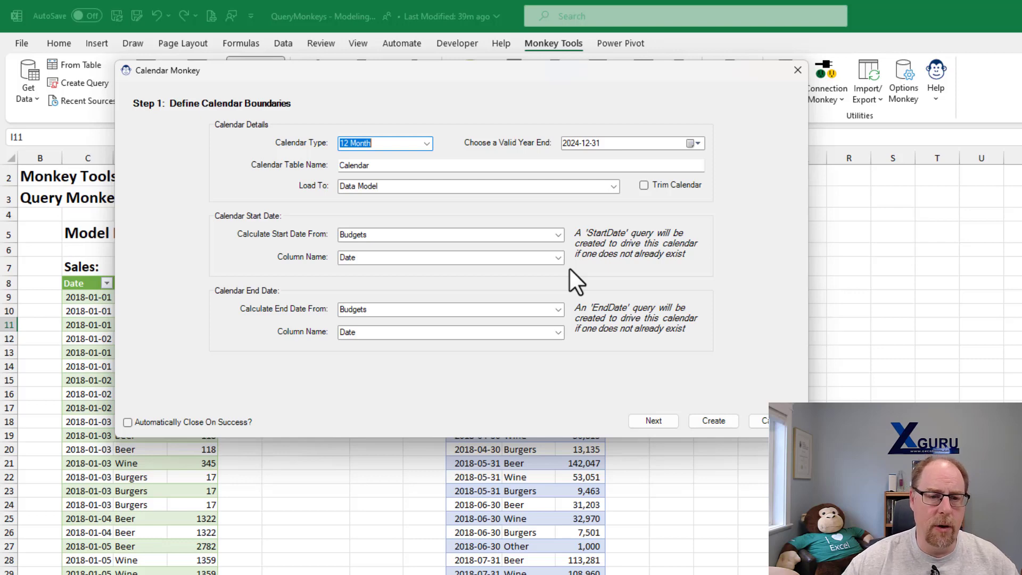
# Take the calendar start date from the Date column of Staging - Sales
pyautogui.click(558, 238)
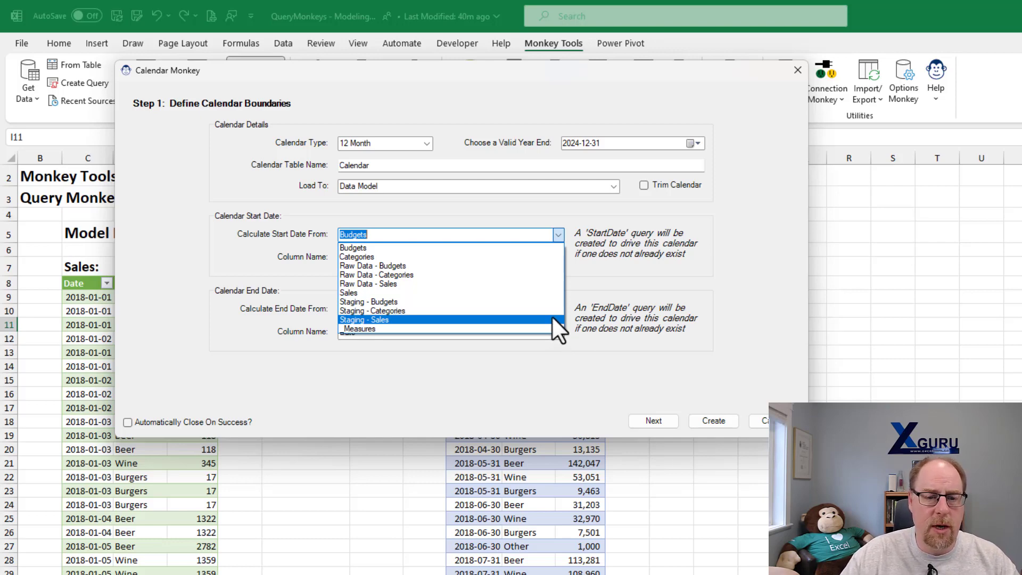
pyautogui.click(552, 318)
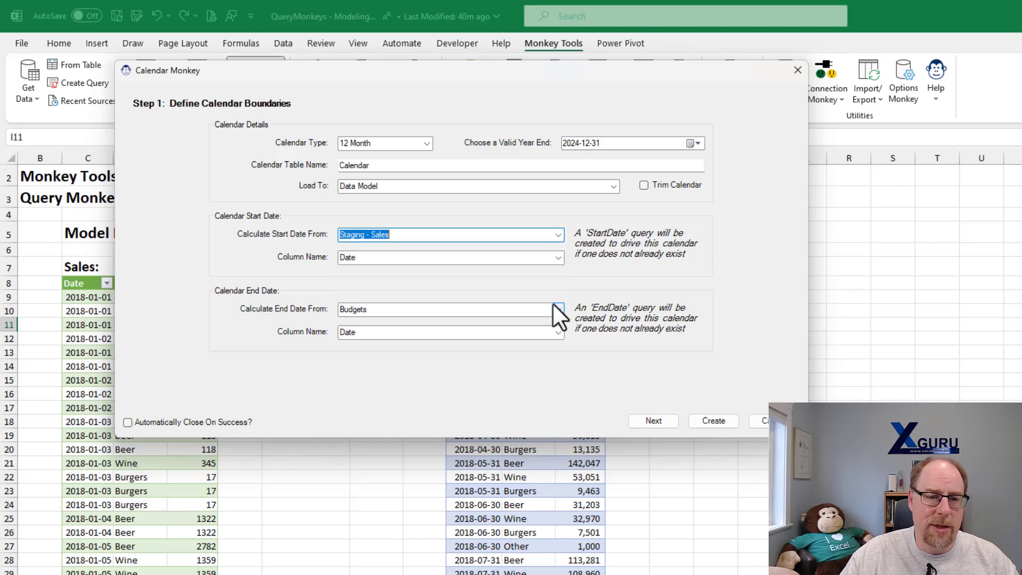
pyautogui.click(559, 260)
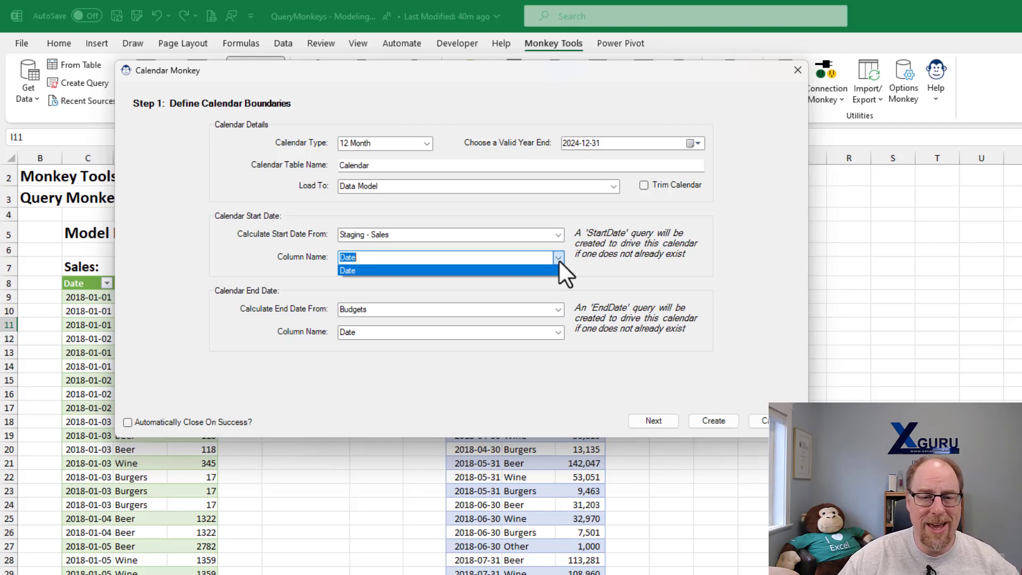
pyautogui.click(559, 259)
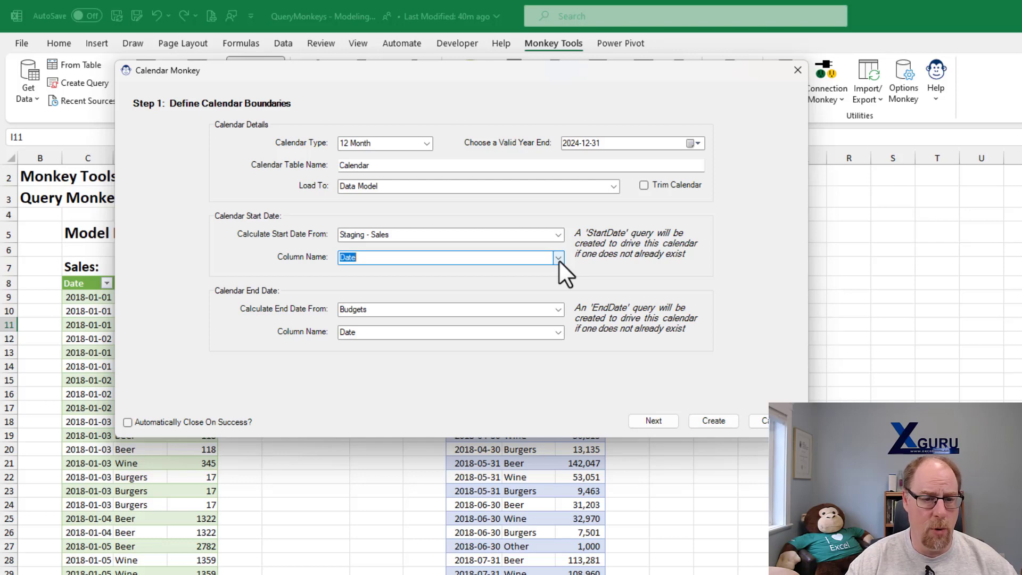
# Take the end date from the Date column of Staging - Budgets and continue to Step 2
pyautogui.click(558, 310)
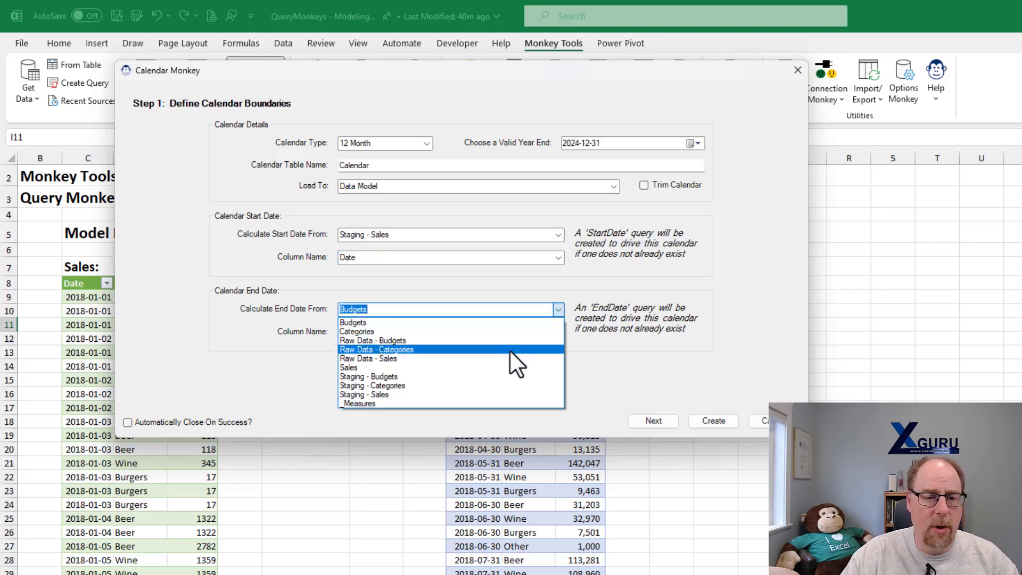
pyautogui.click(503, 375)
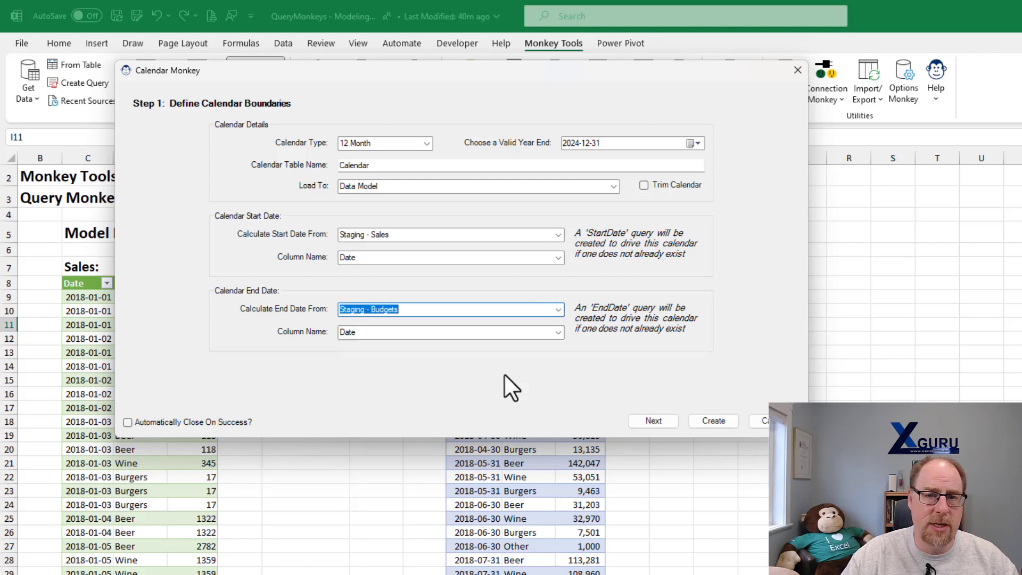
pyautogui.click(558, 333)
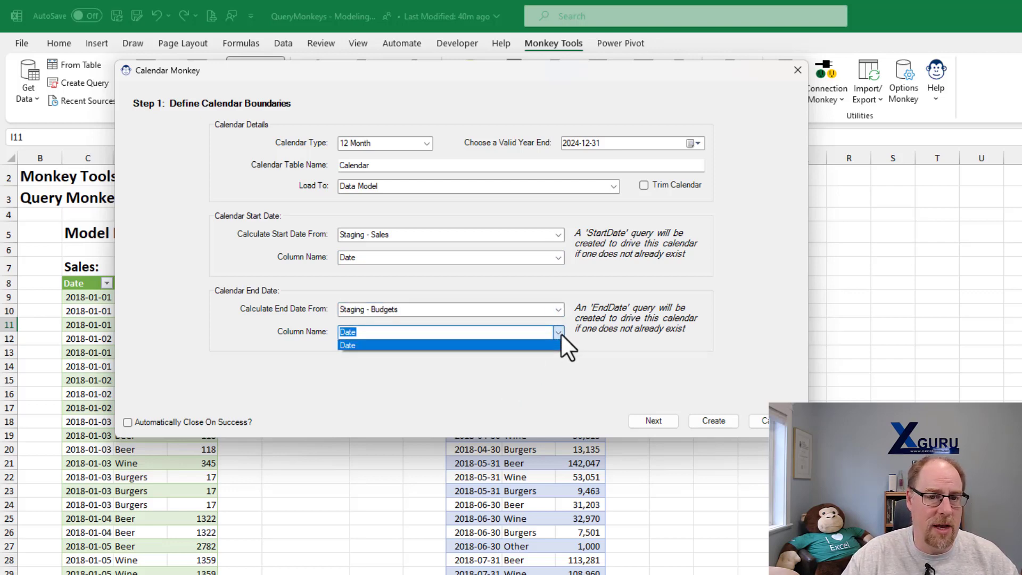
pyautogui.click(561, 334)
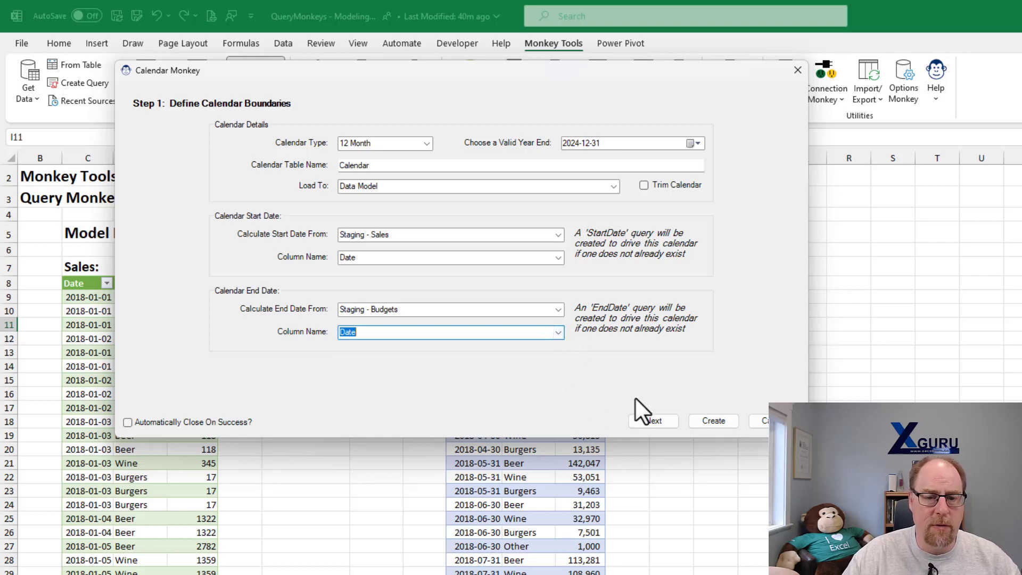
pyautogui.click(653, 419)
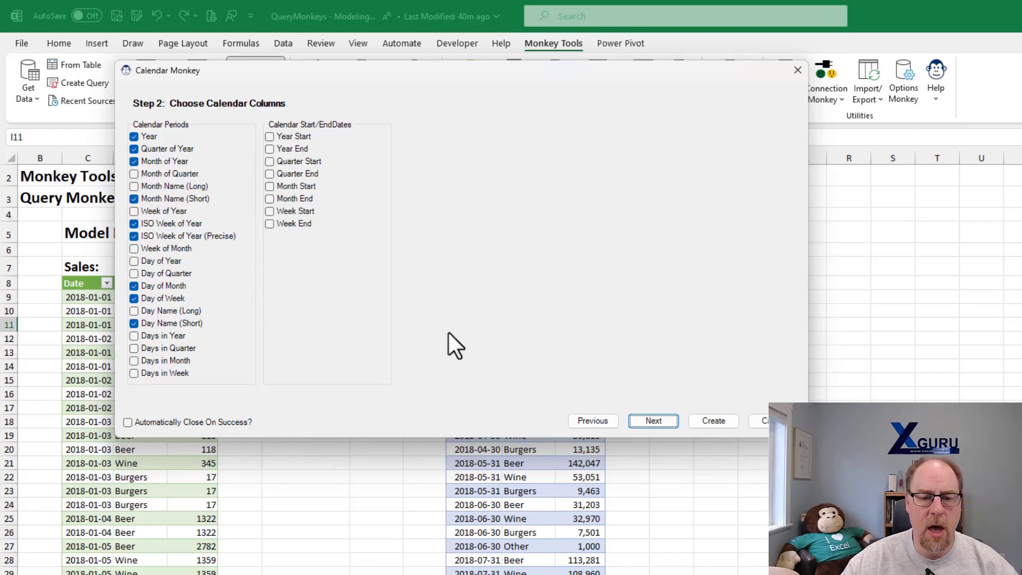
# Accept the default Year, Quarter, Month, ISO Week and Day columns and continue to Step 3
pyautogui.click(654, 421)
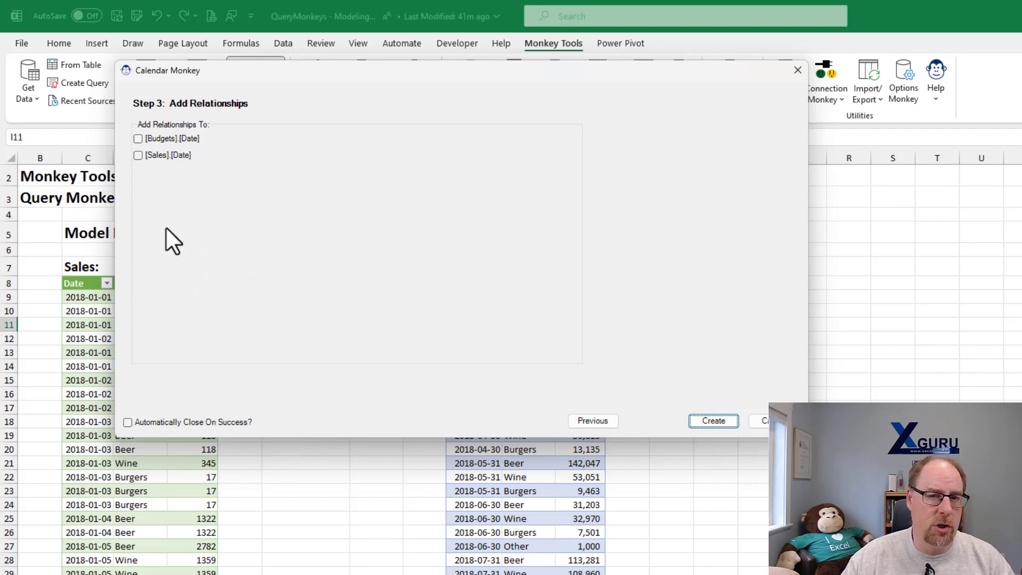
# Relate the calendar to [Budgets].[Date] and [Sales].[Date], then create the Calendar table
pyautogui.click(138, 139)
pyautogui.click(138, 155)
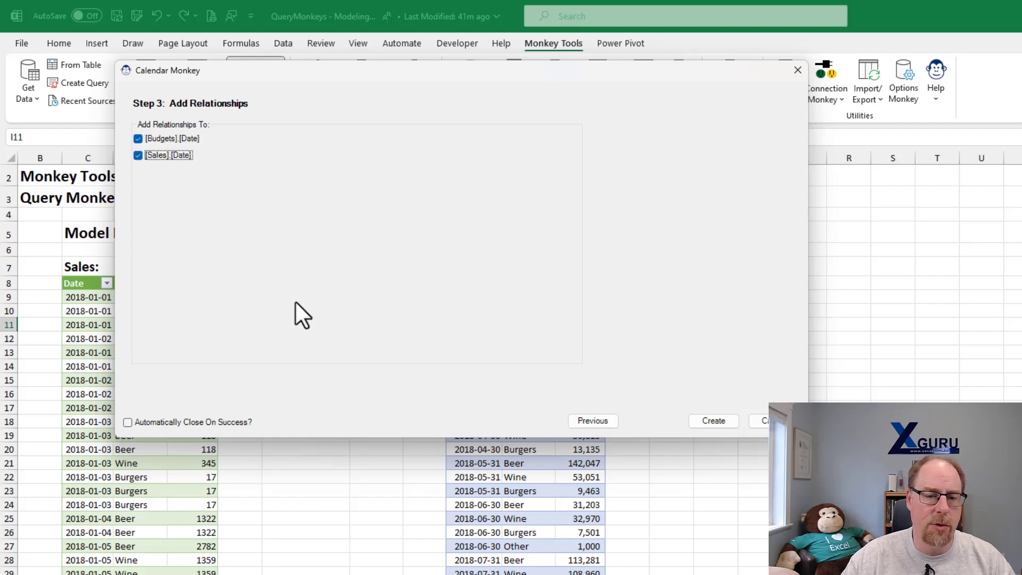
pyautogui.click(704, 417)
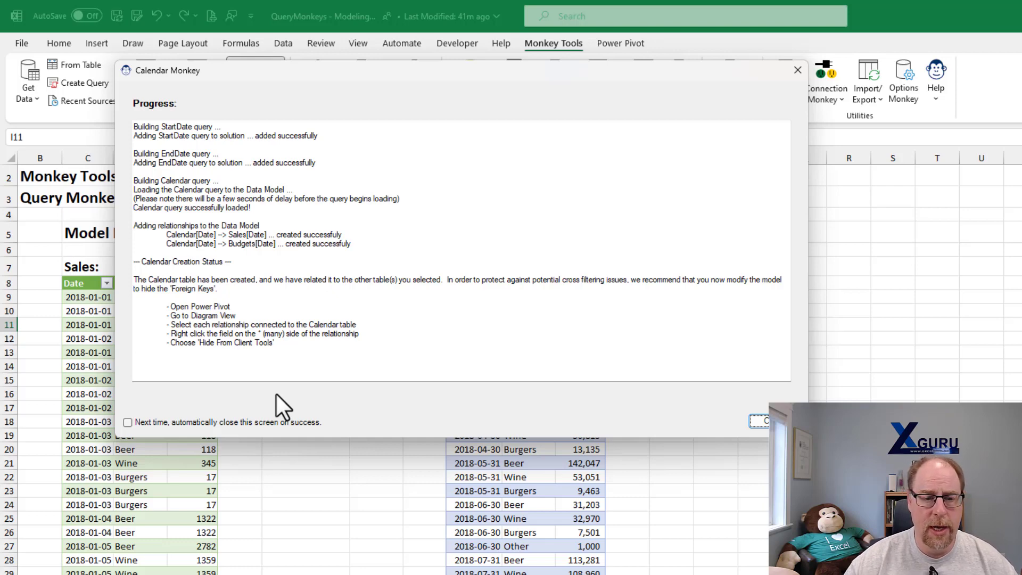
# Open the data model in a widened Power Pivot window and switch to Diagram View
pyautogui.click(759, 420)
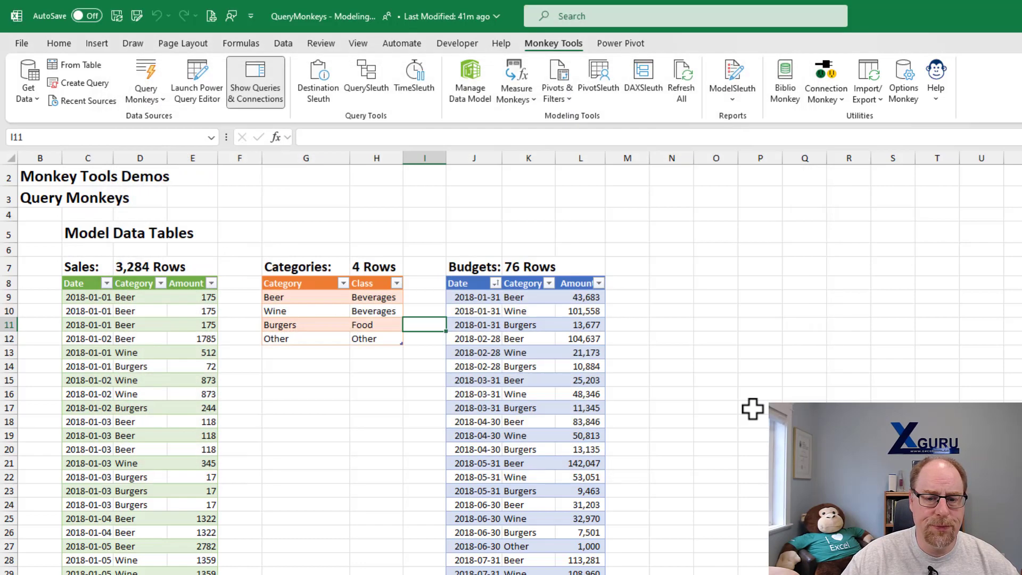
pyautogui.click(482, 79)
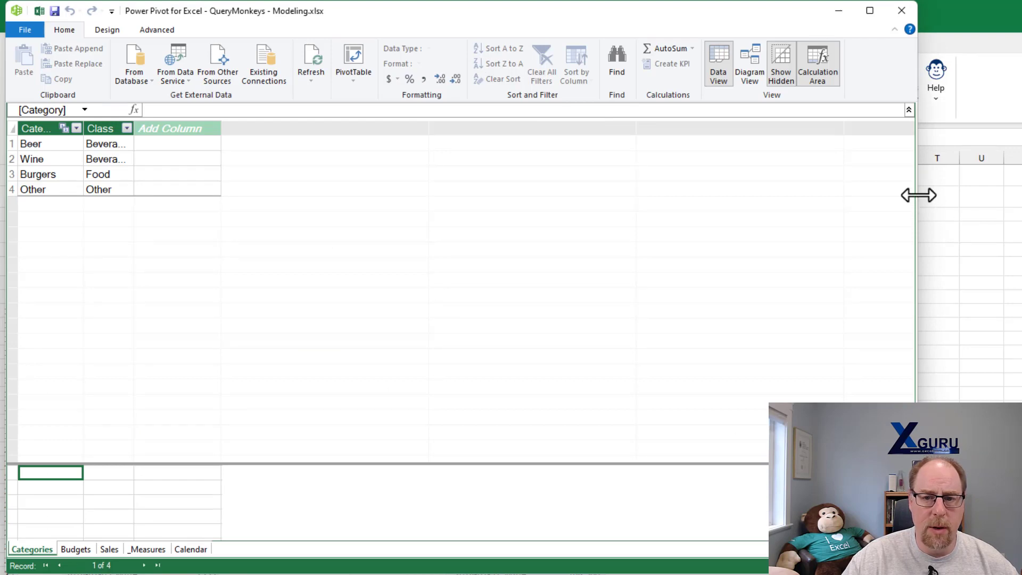
pyautogui.moveTo(919, 193); pyautogui.dragTo(1020, 189)
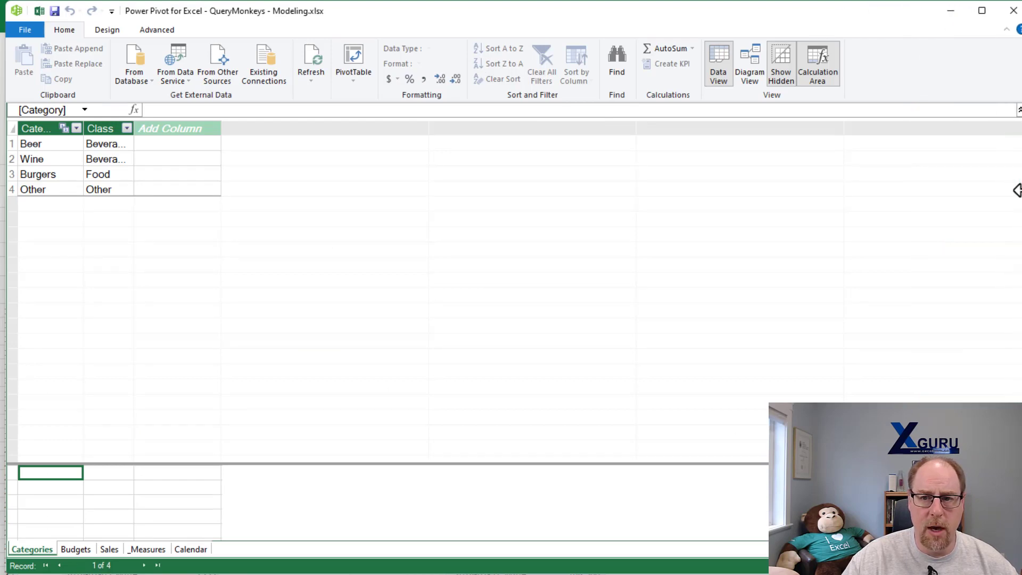
pyautogui.click(752, 71)
# Place the Calendar table beside Budgets and Sales and enlarge it to show all fields
pyautogui.moveTo(913, 190); pyautogui.dragTo(469, 180)
pyautogui.moveTo(505, 271); pyautogui.dragTo(502, 382)
pyautogui.moveTo(506, 181); pyautogui.dragTo(503, 150)
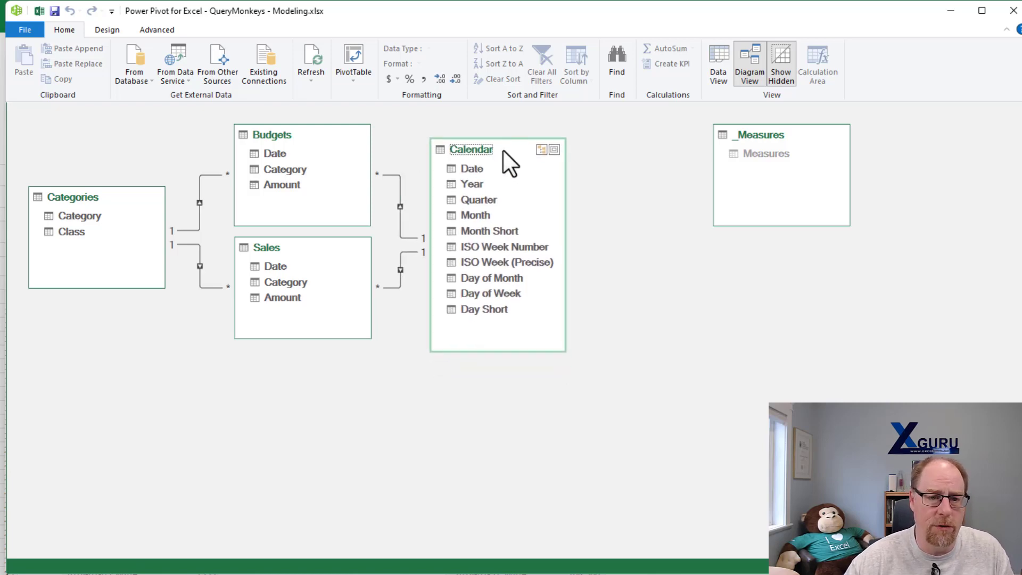
# Hide the Budgets Date, Category and Amount columns from client tools
pyautogui.click(407, 178)
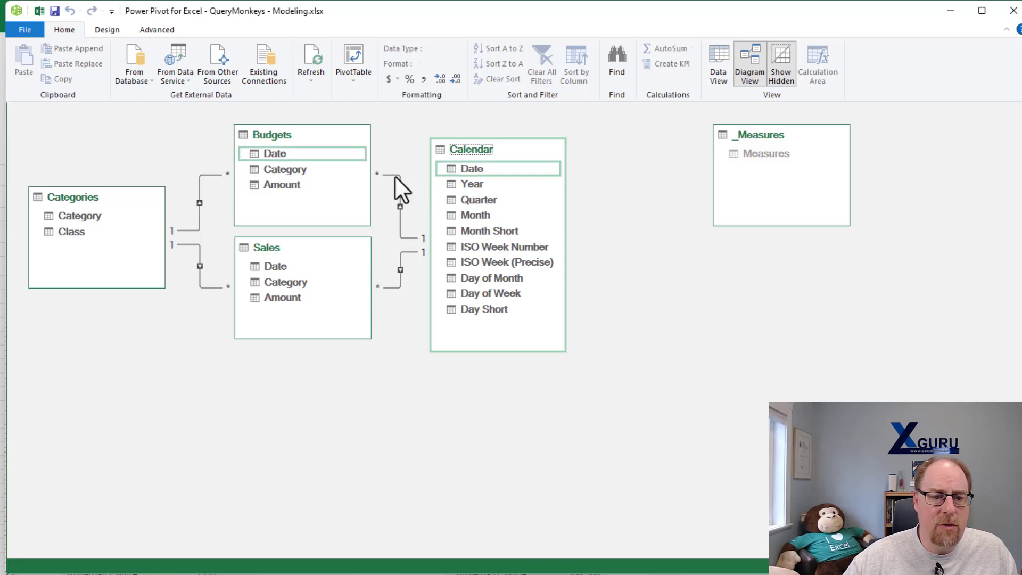
pyautogui.click(396, 176)
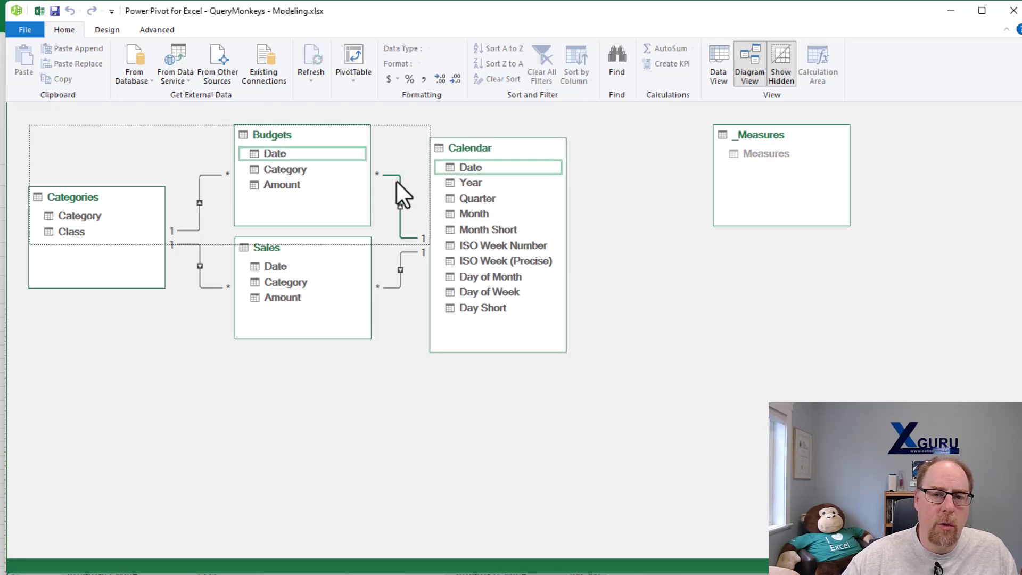
pyautogui.click(273, 156)
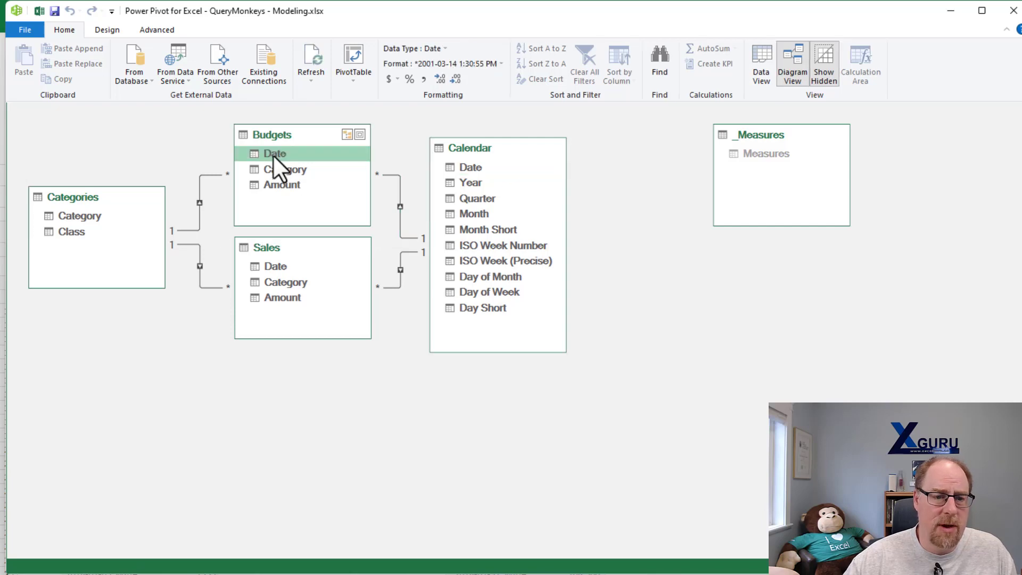
pyautogui.keyDown('shift'); pyautogui.click(283, 184); pyautogui.keyUp('shift')
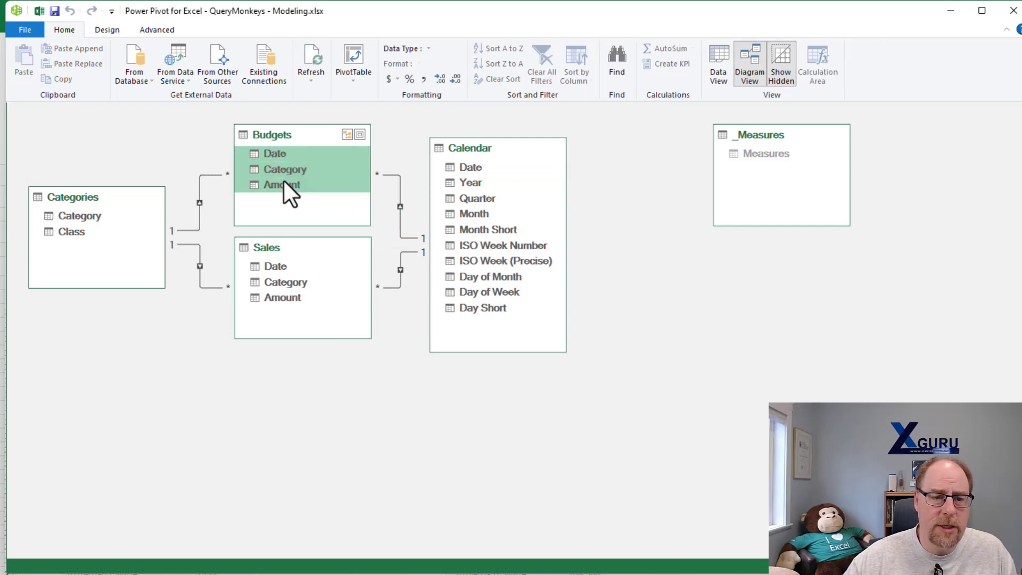
pyautogui.rightClick(283, 181)
pyautogui.click(328, 231)
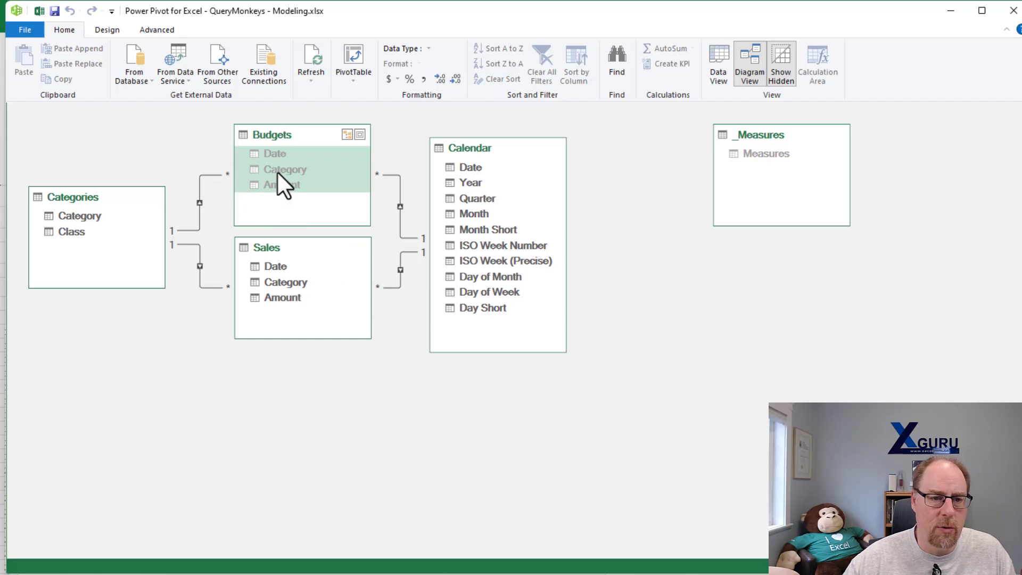
# Hide the Sales Date, Category and Amount columns from client tools
pyautogui.click(296, 269)
pyautogui.keyDown('shift'); pyautogui.click(291, 299); pyautogui.keyUp('shift')
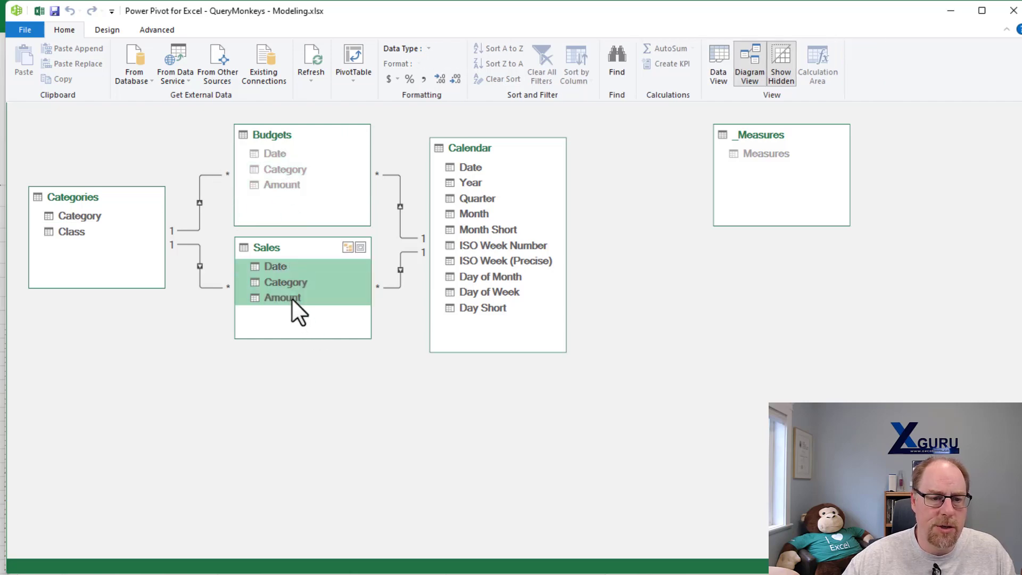
pyautogui.rightClick(292, 298)
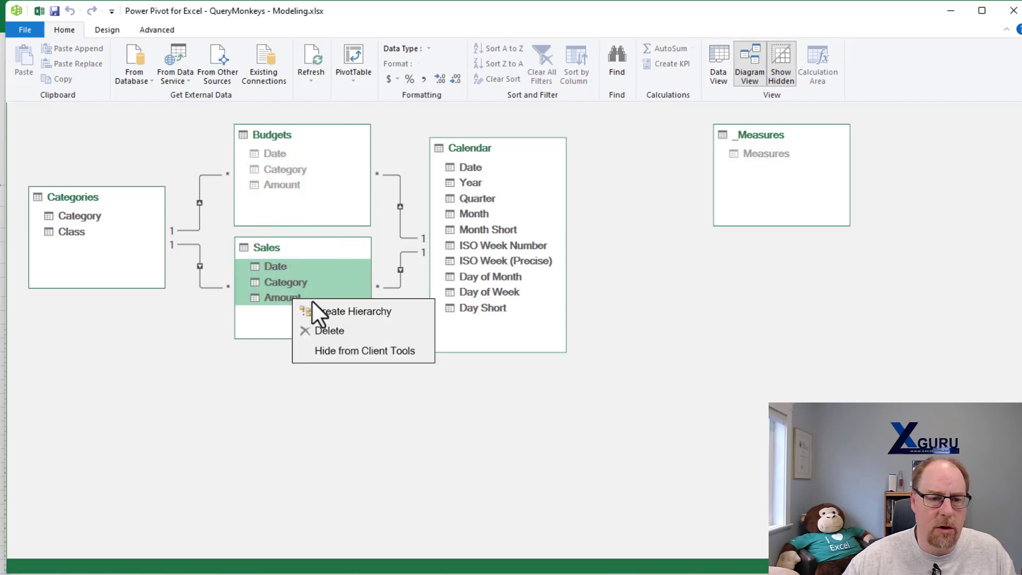
pyautogui.click(351, 346)
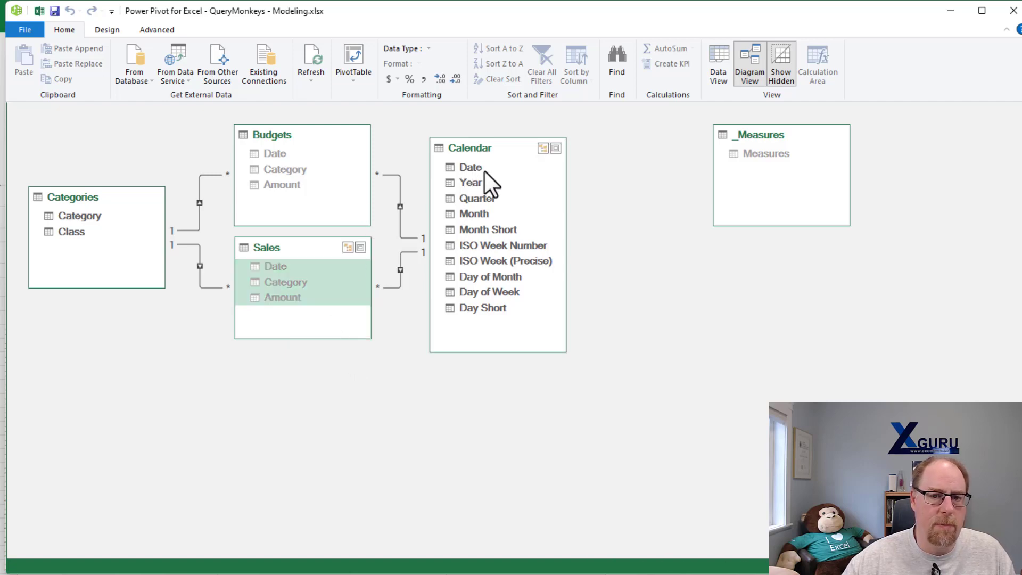
# Check the Budgets–Calendar and Sales–Calendar relationships, then switch to Data View
pyautogui.click(387, 175)
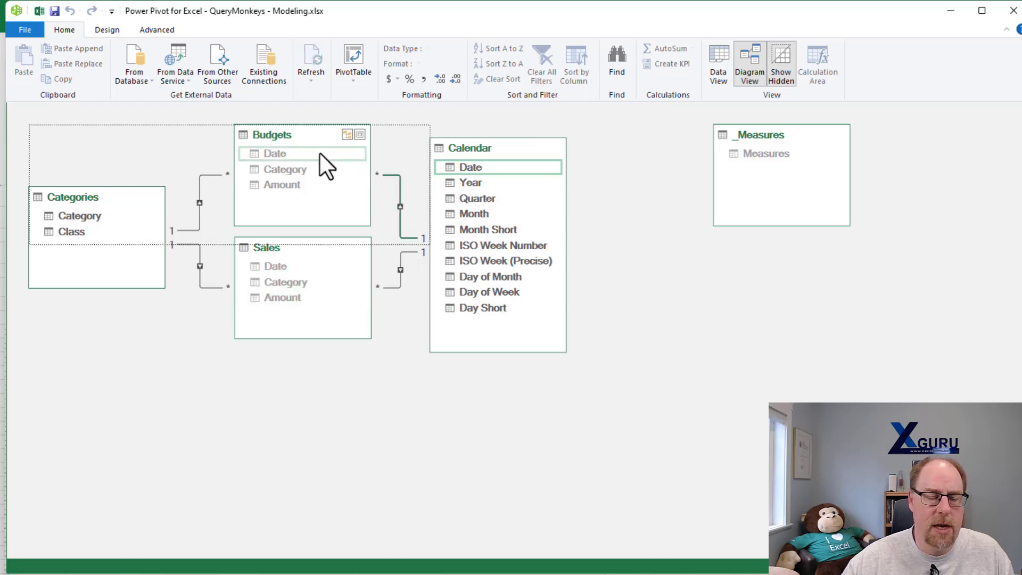
pyautogui.click(393, 287)
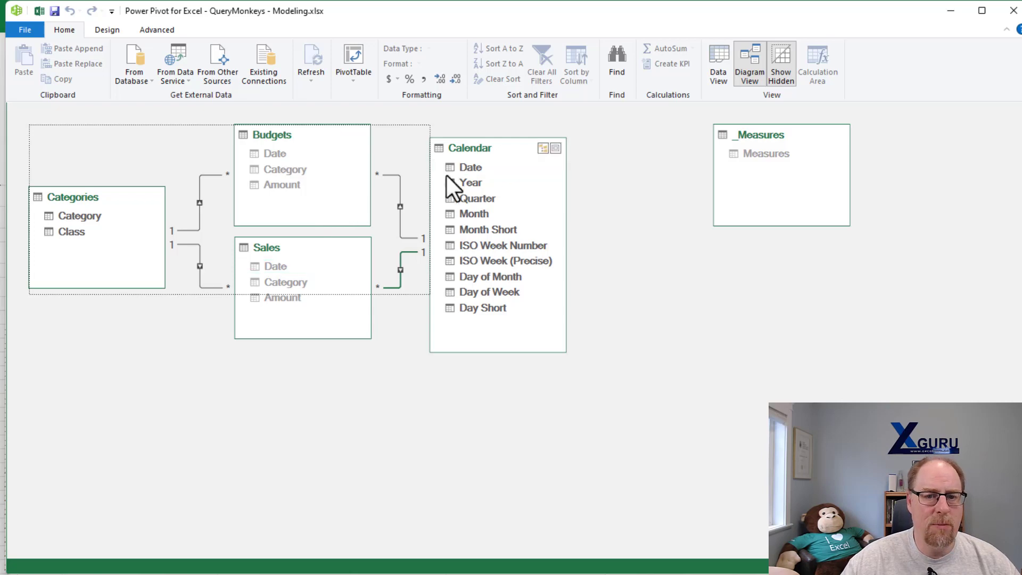
pyautogui.click(716, 66)
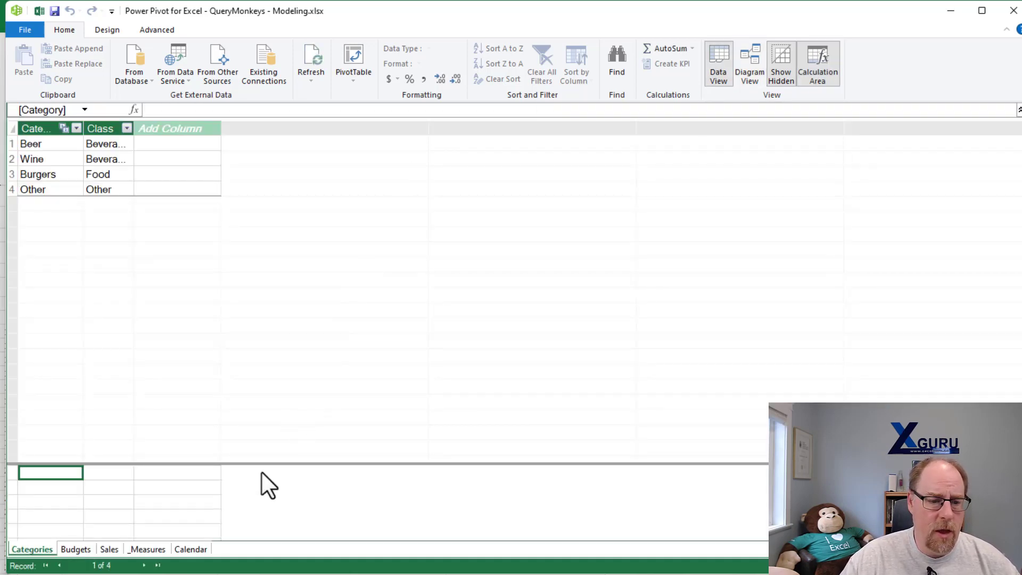
# In the Calendar table, set the Month Short column to sort by the Month column
pyautogui.click(192, 549)
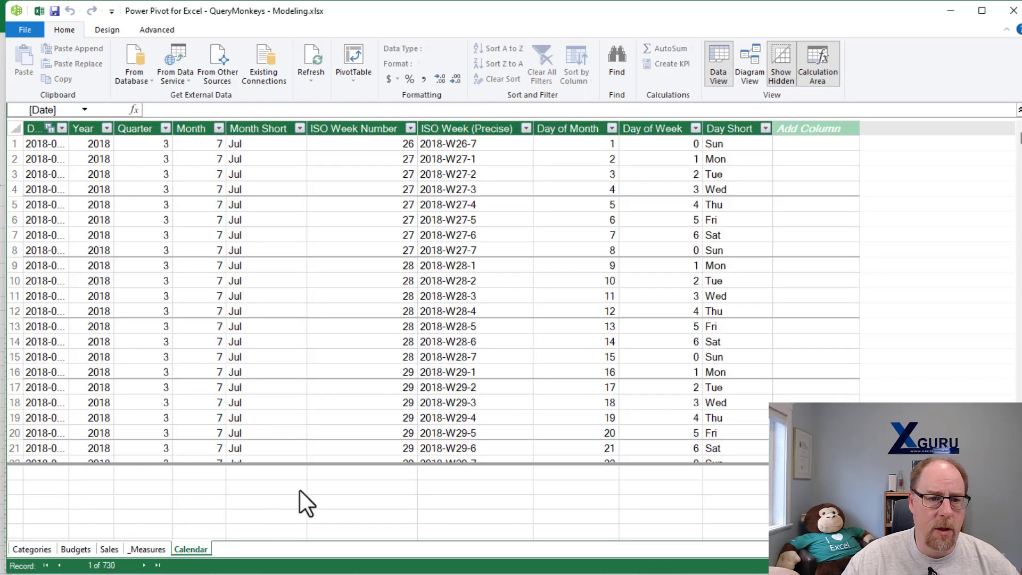
pyautogui.click(259, 126)
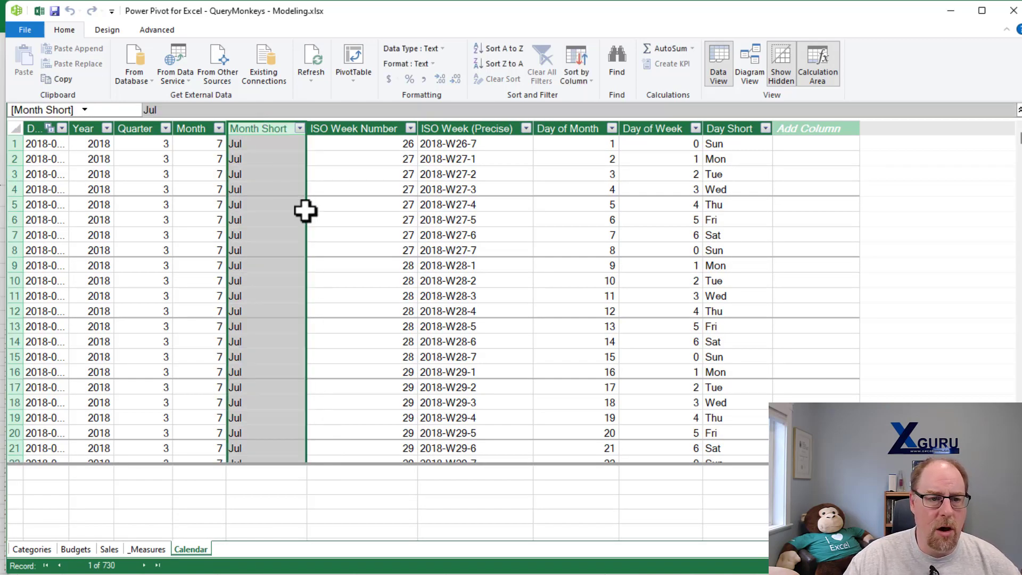
pyautogui.click(580, 81)
pyautogui.click(591, 97)
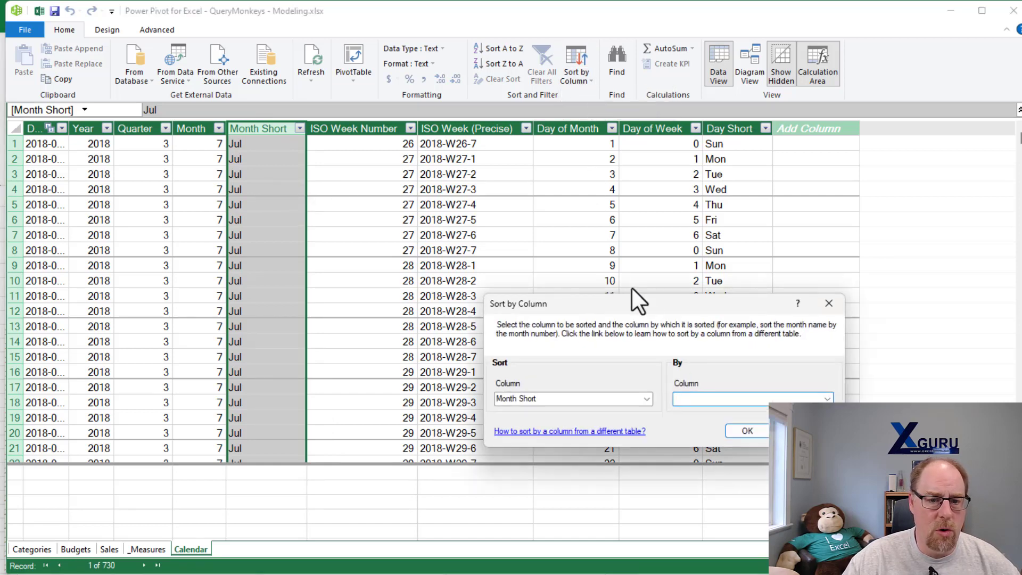
pyautogui.moveTo(652, 299); pyautogui.dragTo(438, 151)
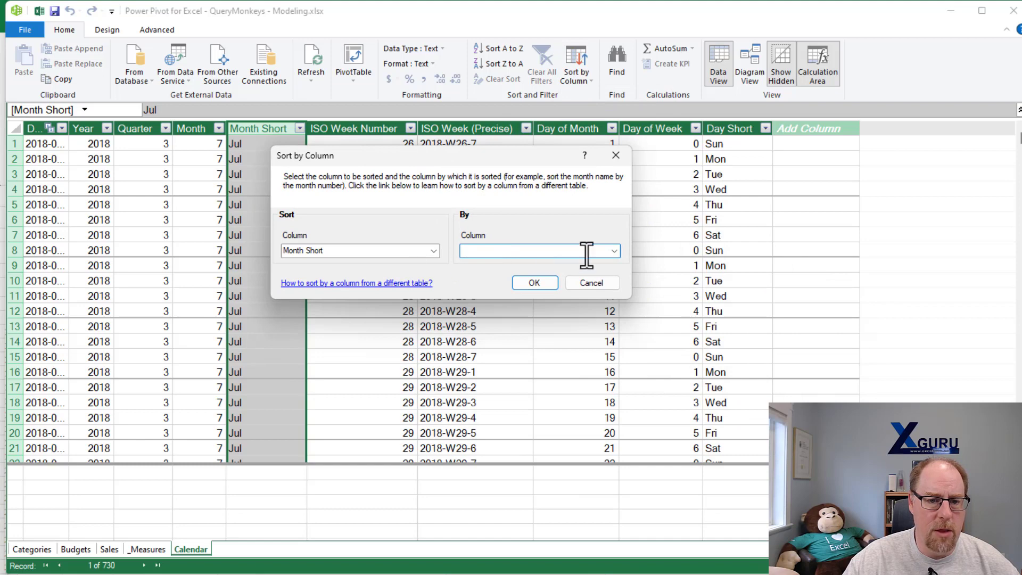
pyautogui.click(613, 251)
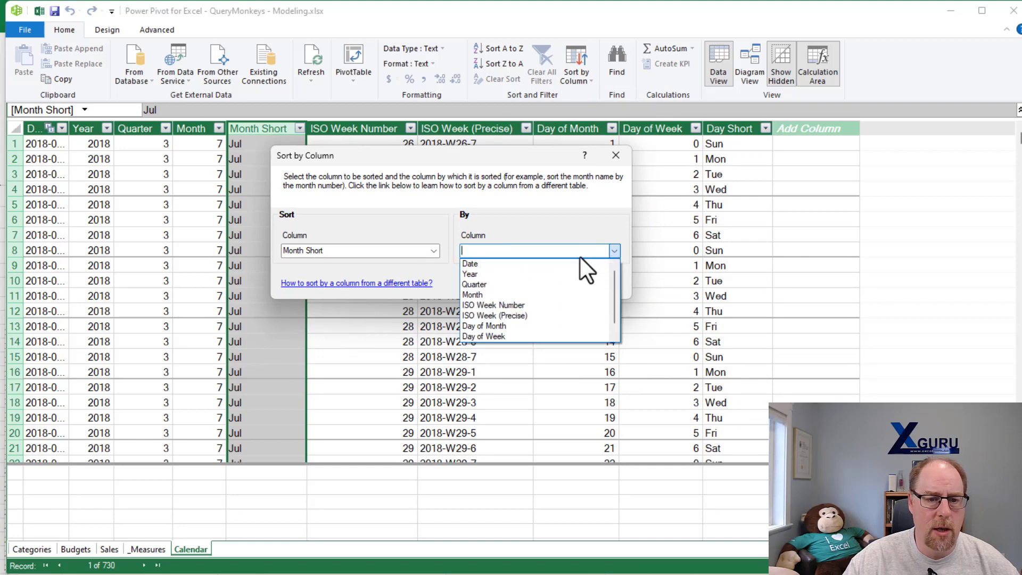
pyautogui.click(496, 295)
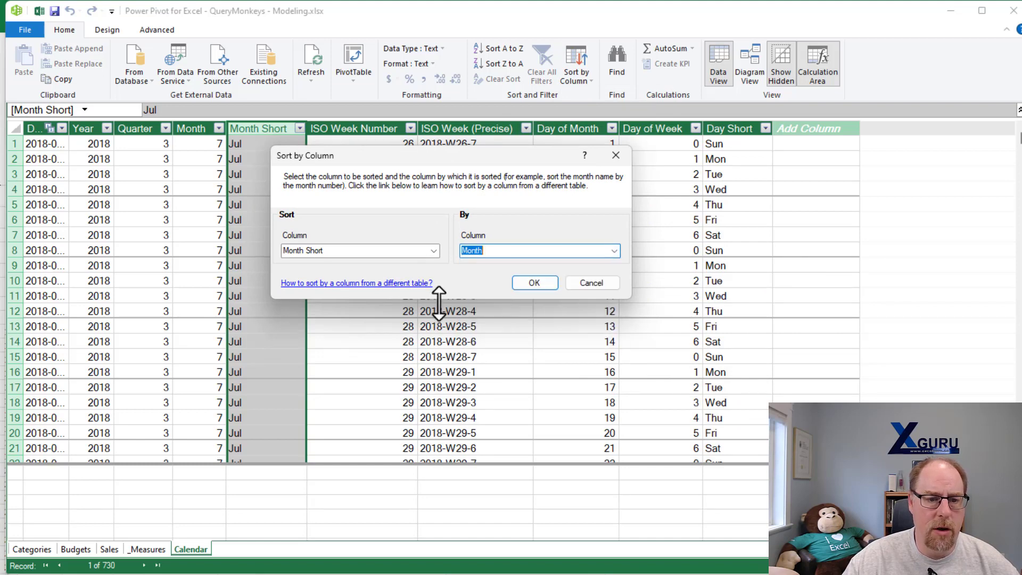
pyautogui.click(534, 282)
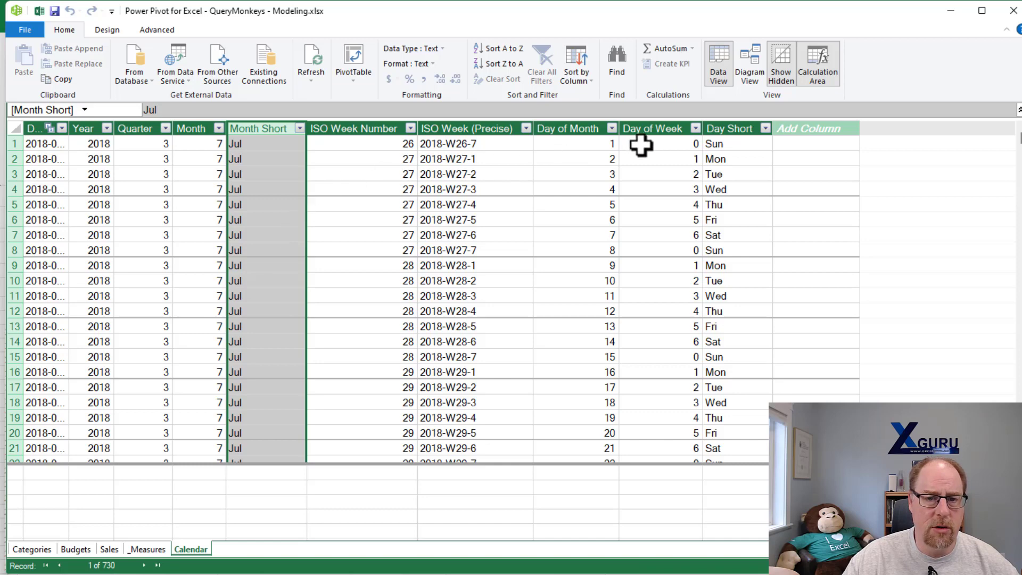
# Set the Day Short column to sort by Day of Week, then close Power Pivot
pyautogui.click(731, 128)
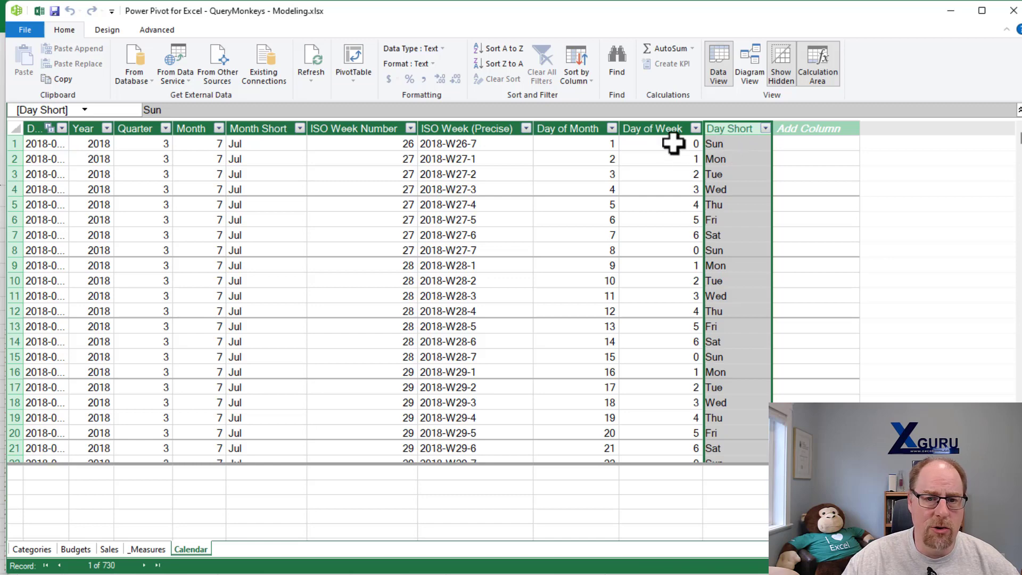
pyautogui.click(574, 73)
pyautogui.click(602, 97)
pyautogui.moveTo(673, 307); pyautogui.dragTo(453, 133)
pyautogui.click(607, 225)
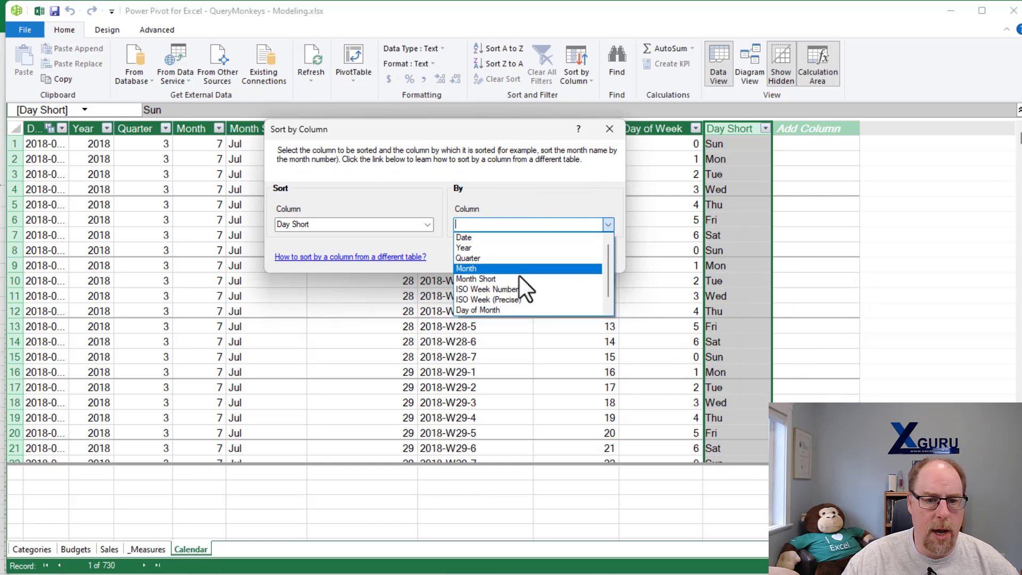
pyautogui.scroll(-1, 508, 280)
pyautogui.click(500, 309)
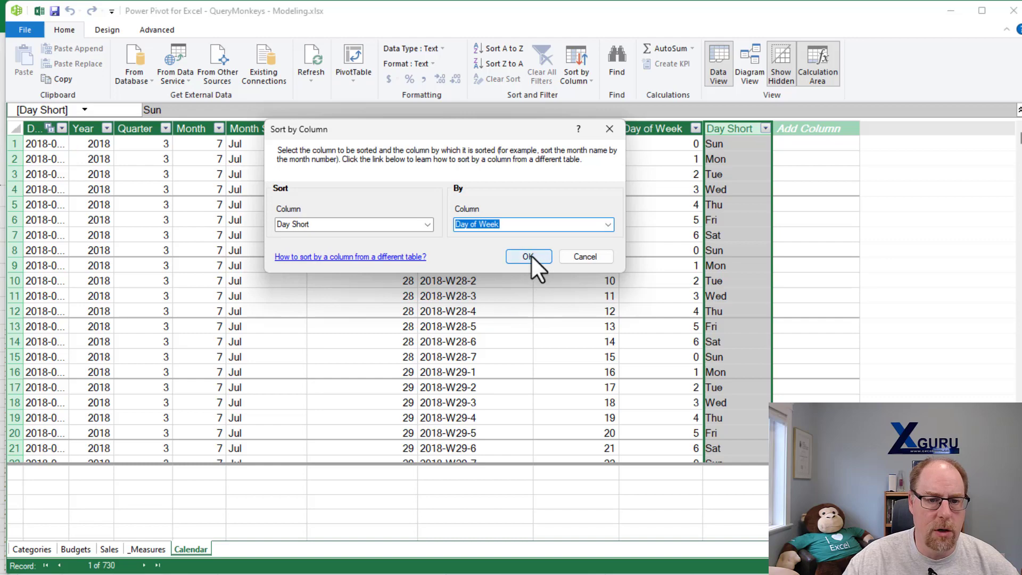
pyautogui.click(531, 255)
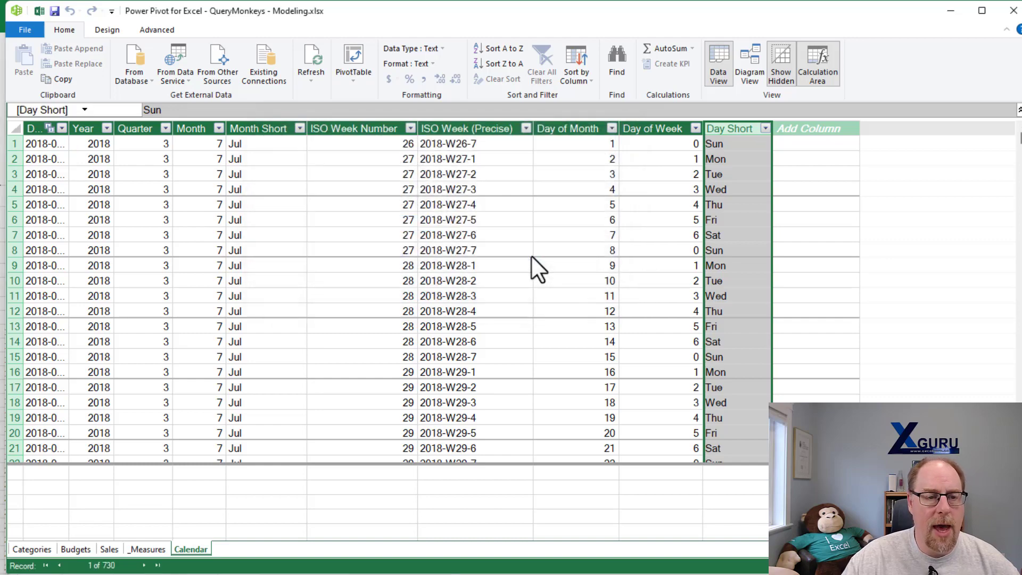
pyautogui.click(1013, 10)
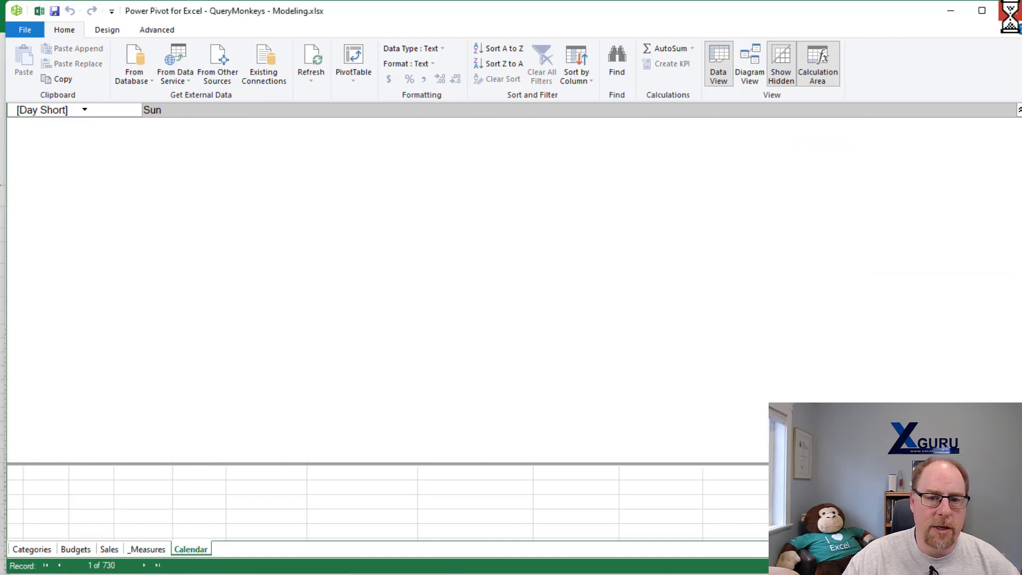